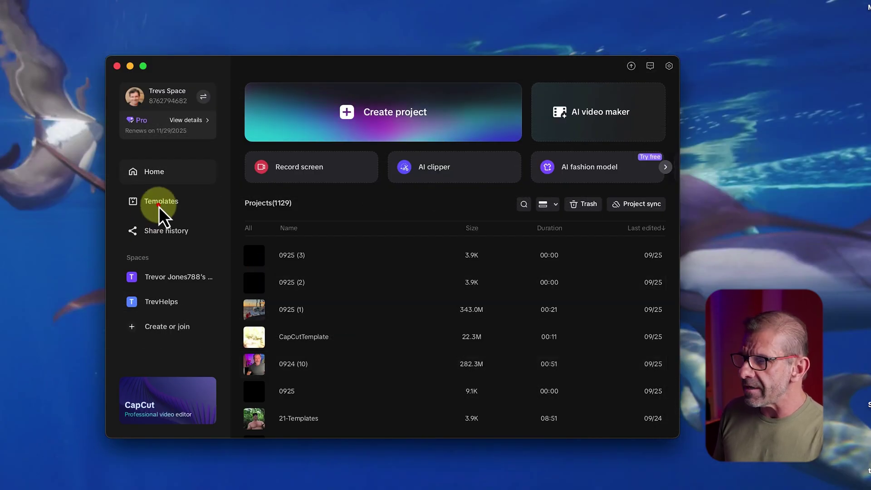
- Browse the Templates gallery's For You templates, then return to the home page
left_click(158, 203)
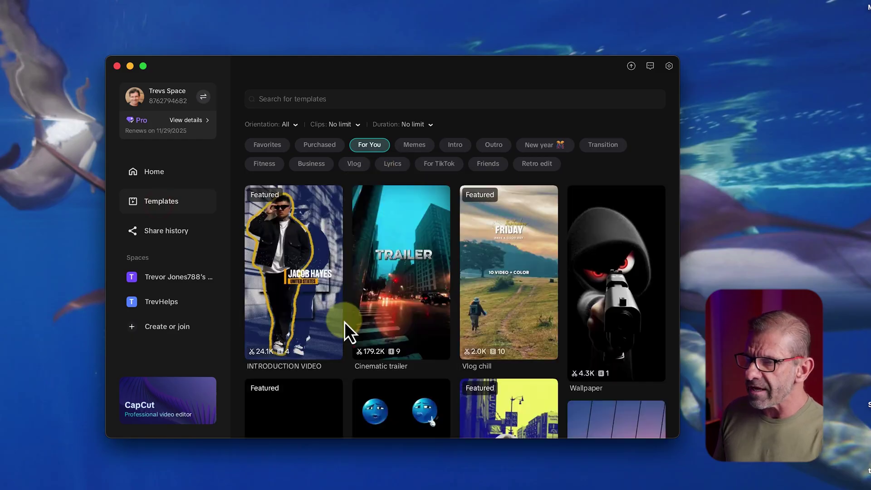
mouse_move(475, 298)
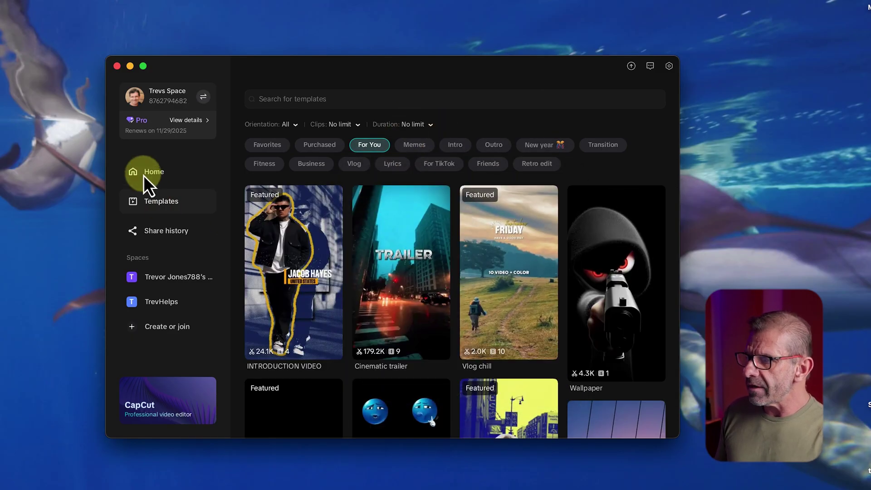
left_click(143, 175)
- Create project 0925 (4), browse For TikTok and Vlog templates, and download '6 video or picture'
left_click(343, 114)
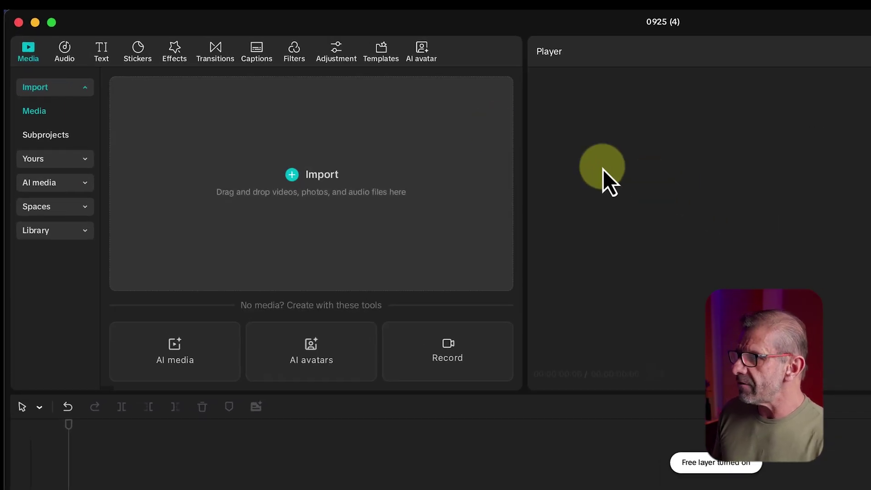
left_click(385, 49)
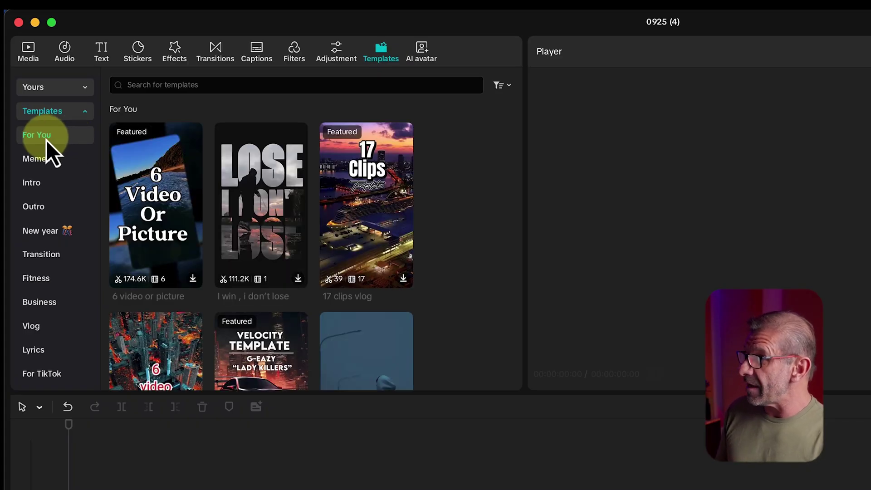
scroll(92, 204, "down", 2)
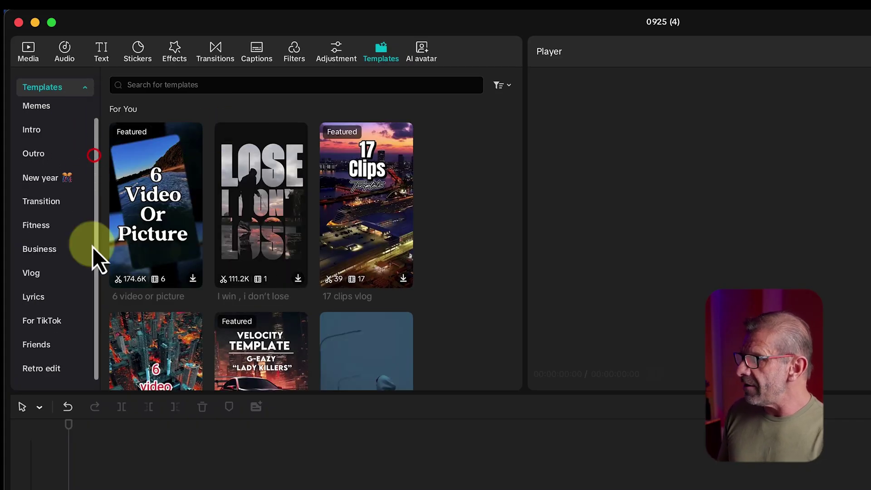
left_click(76, 321)
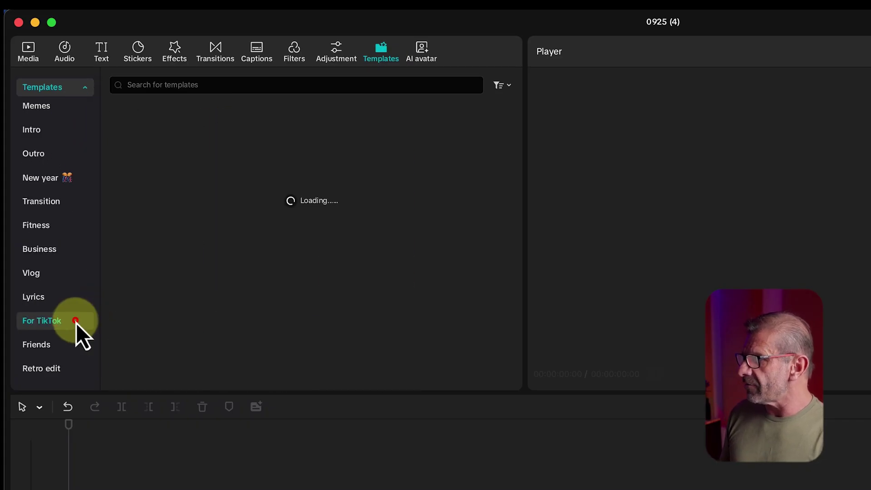
left_click(67, 273)
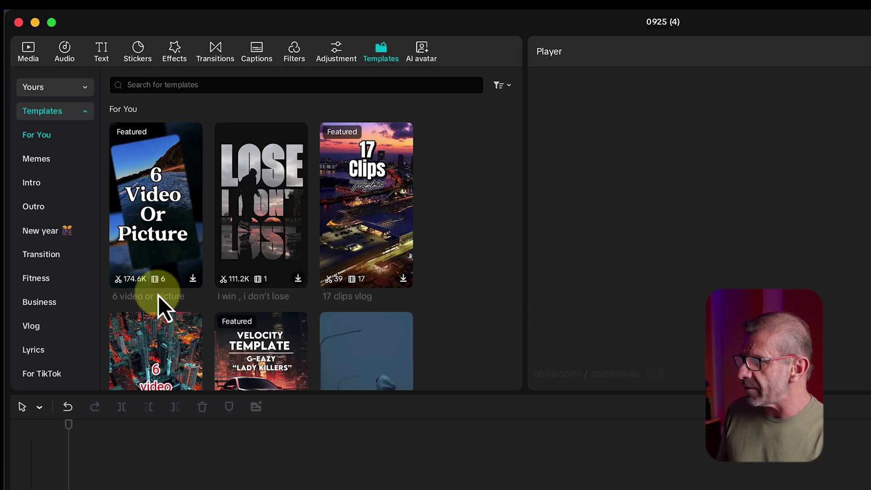
left_click(195, 286)
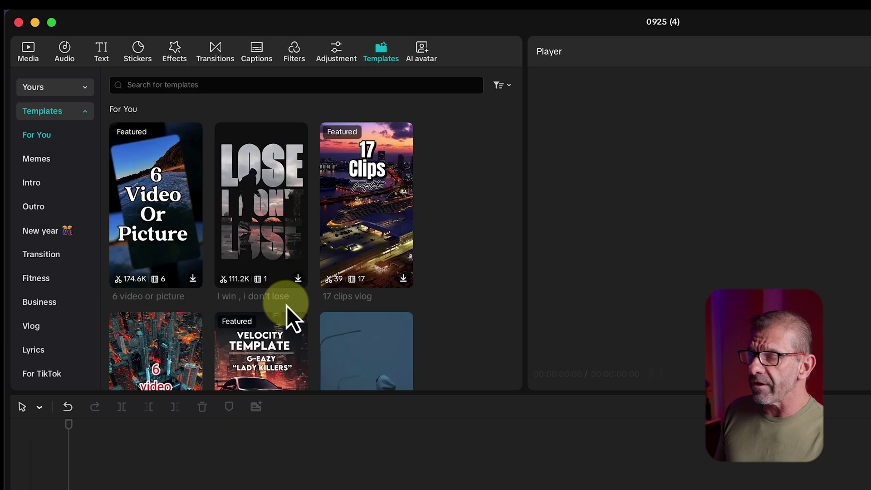
- Switch the template library dropdown from Yours to Favorites
mouse_move(273, 203)
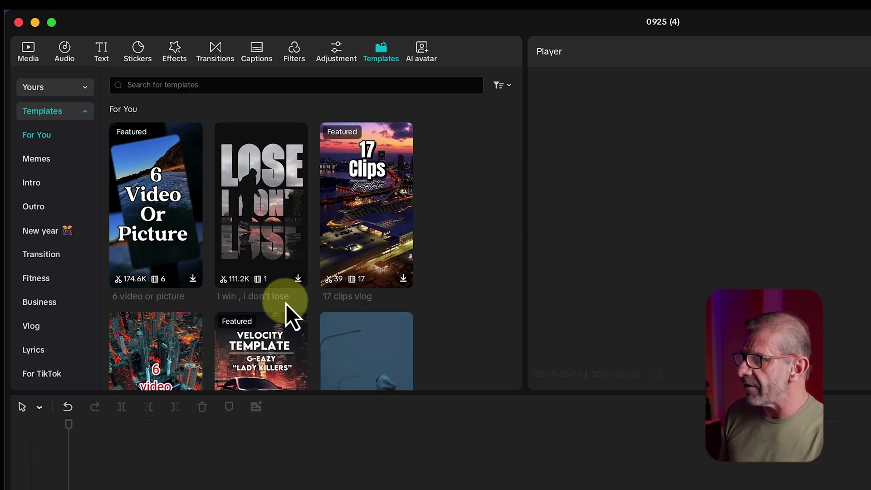
left_click(284, 280)
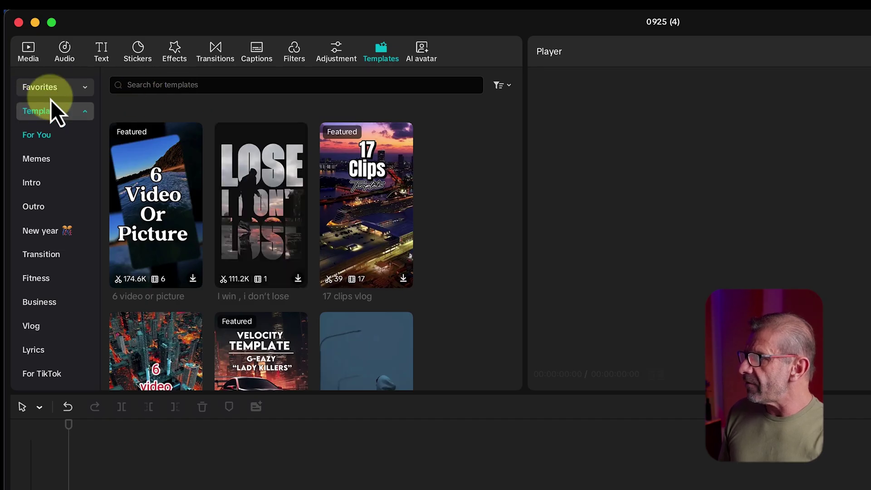
- Place the favorited 'mini vlog aesthetic' template at 00:00 and zoom to fit its 9 slots
left_click(54, 87)
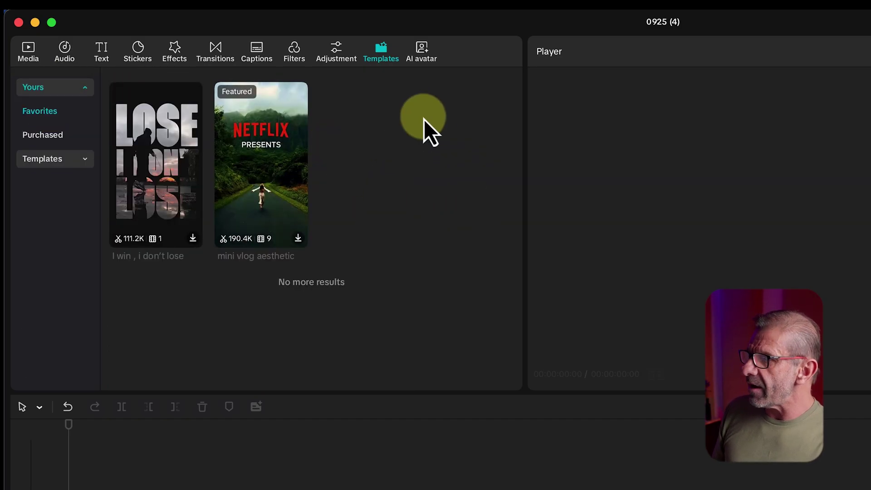
left_click_drag(301, 179, 225, 489)
left_click_drag(137, 339, 89, 371)
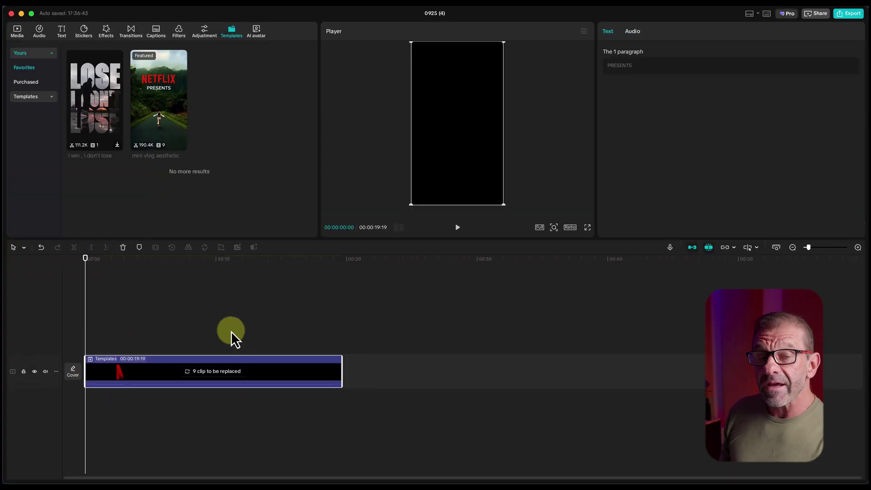
key("shift+z")
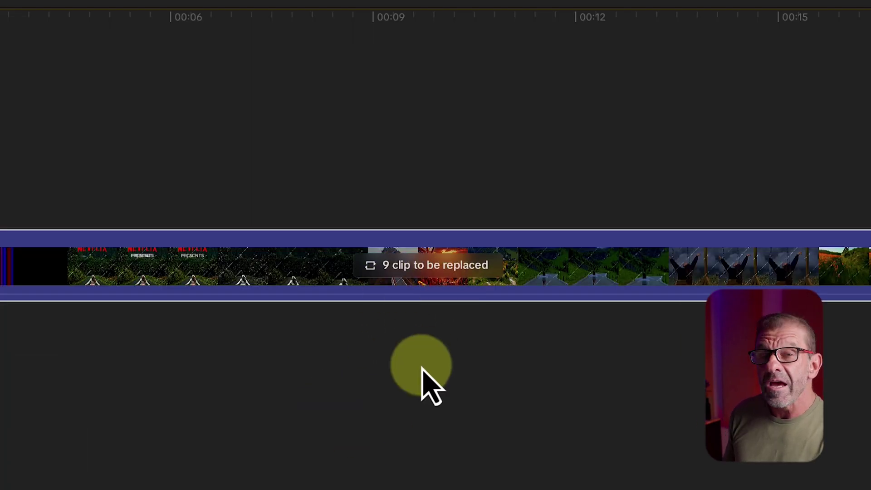
left_click(440, 271)
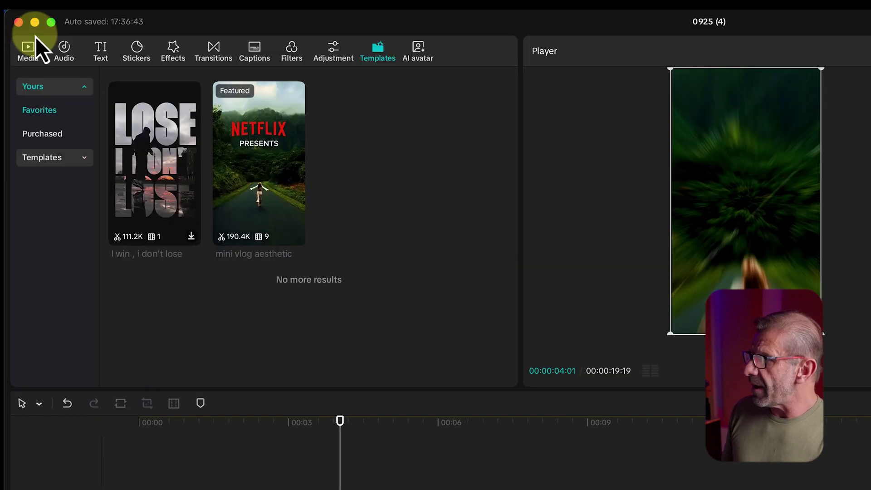
- Import the MakeATemplate, SailingHoriz and SailingVertical folders into the project's media
left_click(31, 47)
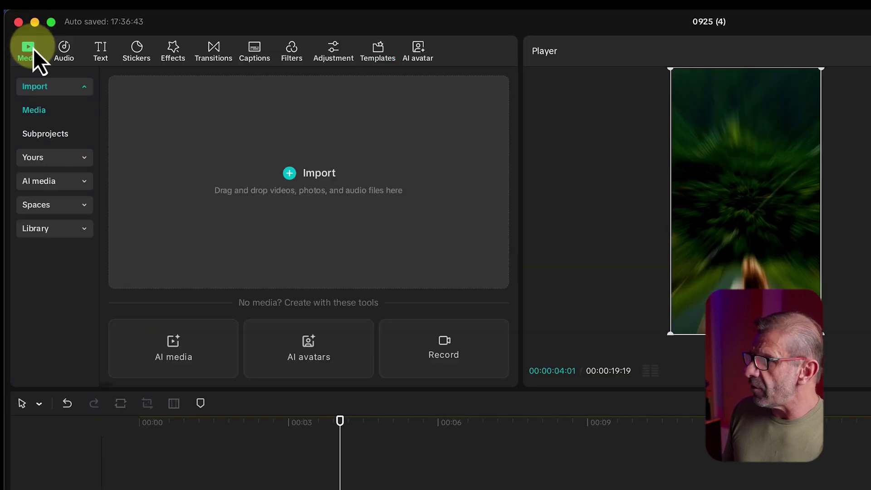
left_click(322, 181)
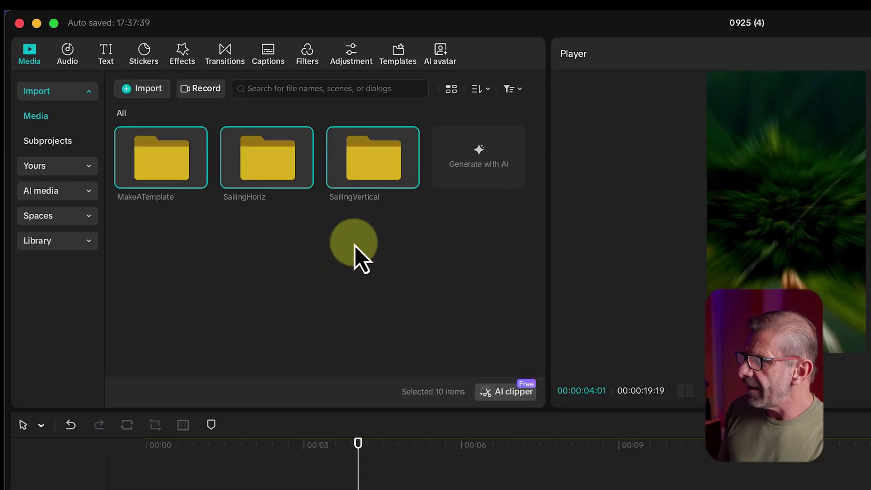
left_click(352, 242)
- Fill template slots with SailingVertical-11, -12 and -5, and the final 3.0s slot with -12
double_click(367, 175)
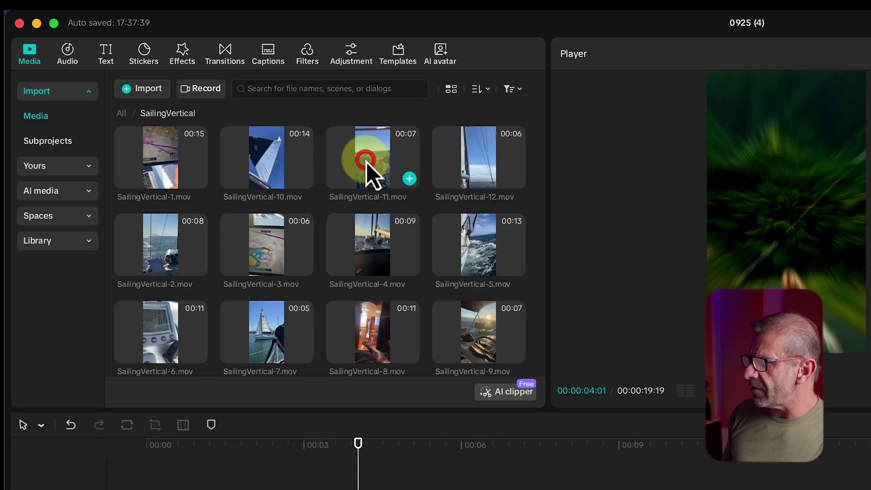
left_click(159, 134)
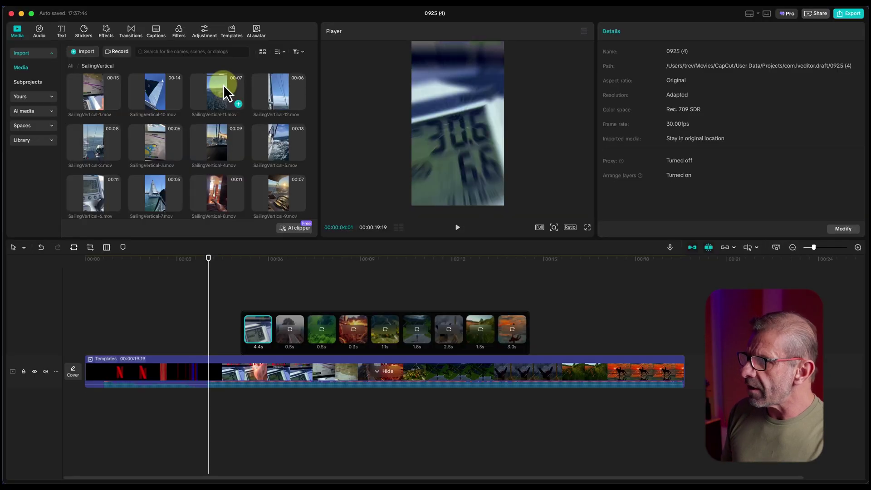
left_click_drag(227, 88, 282, 317)
left_click_drag(303, 81, 319, 331)
left_click_drag(281, 140, 434, 287)
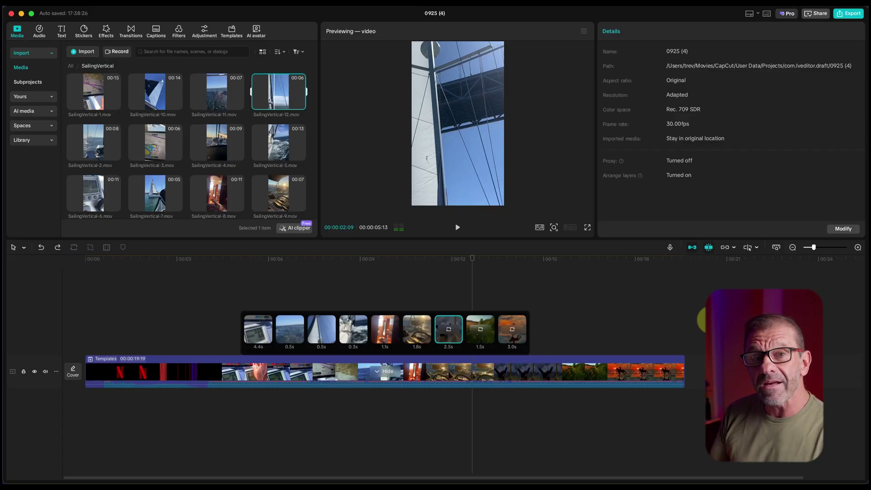
left_click_drag(270, 82, 510, 331)
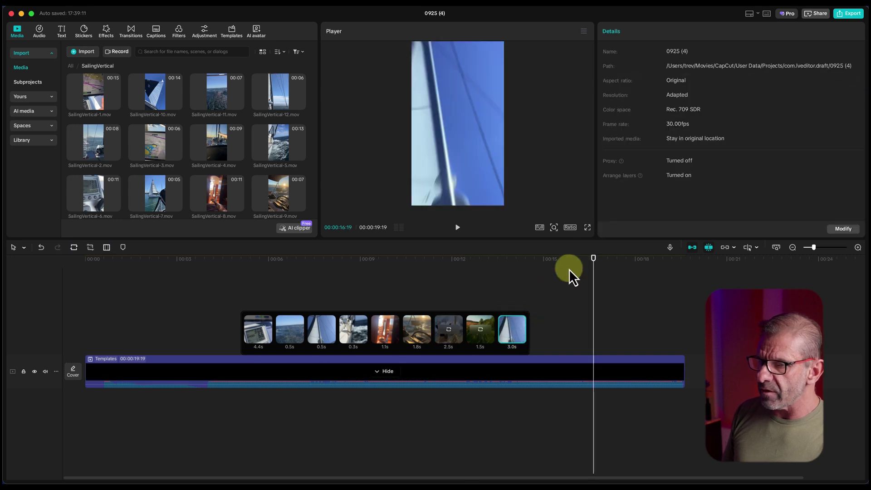
- Replace the third slot with SailingVertical-2 and fill the 2.5s slot with another sailing clip
left_click(321, 329)
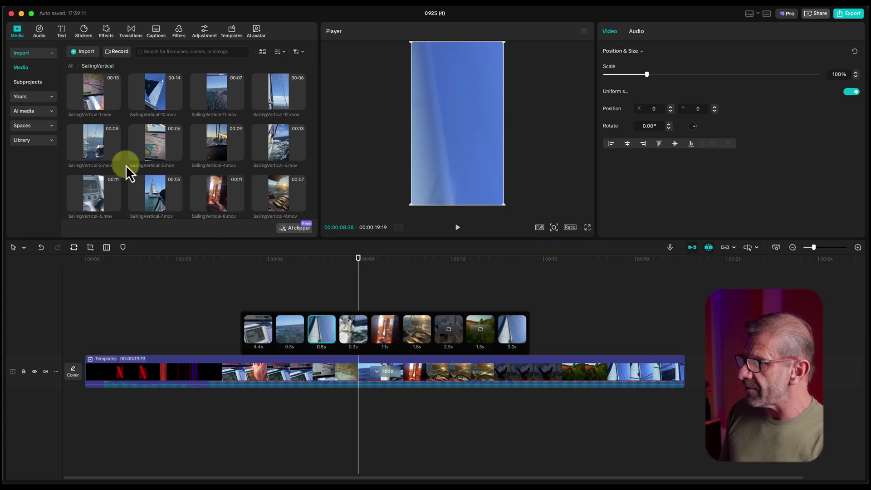
left_click_drag(90, 137, 325, 327)
left_click(545, 408)
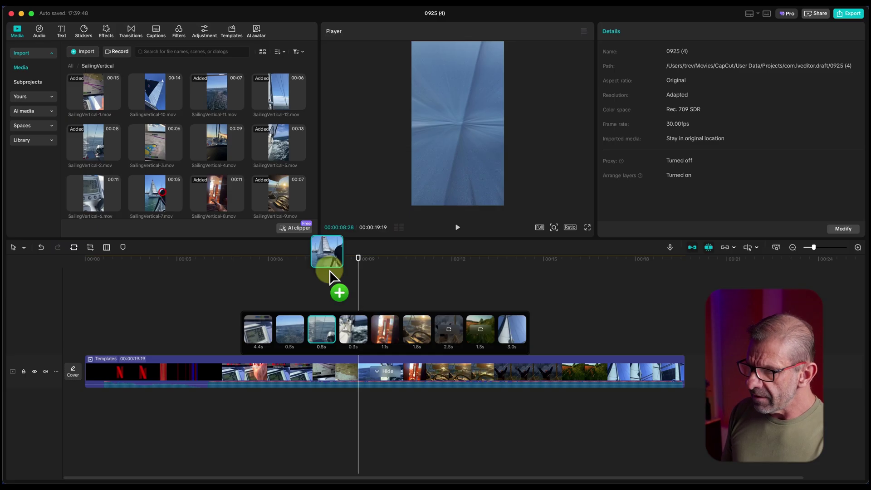
left_click_drag(258, 288, 454, 370)
left_click_drag(416, 285, 416, 285)
left_click_drag(177, 142, 177, 142)
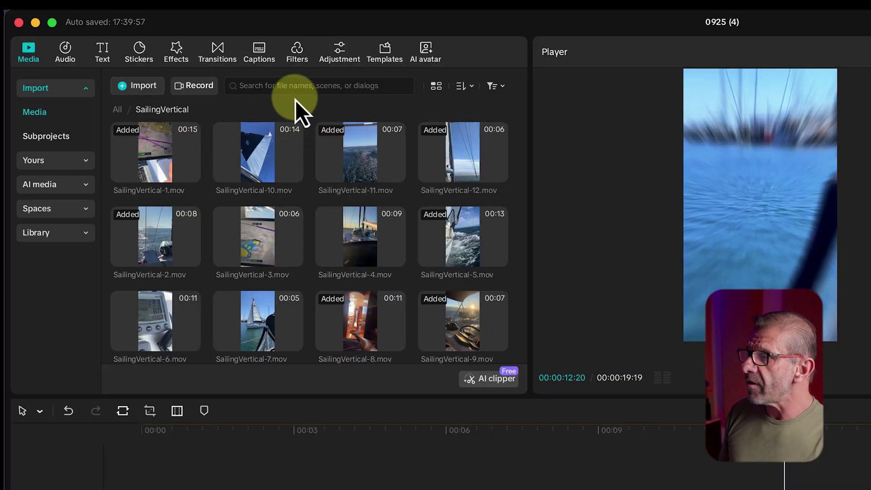
left_click(117, 111)
- Drop SailingHoriz-1 into the 1.5s slot and bring up Trim clip for the first slot
double_click(275, 156)
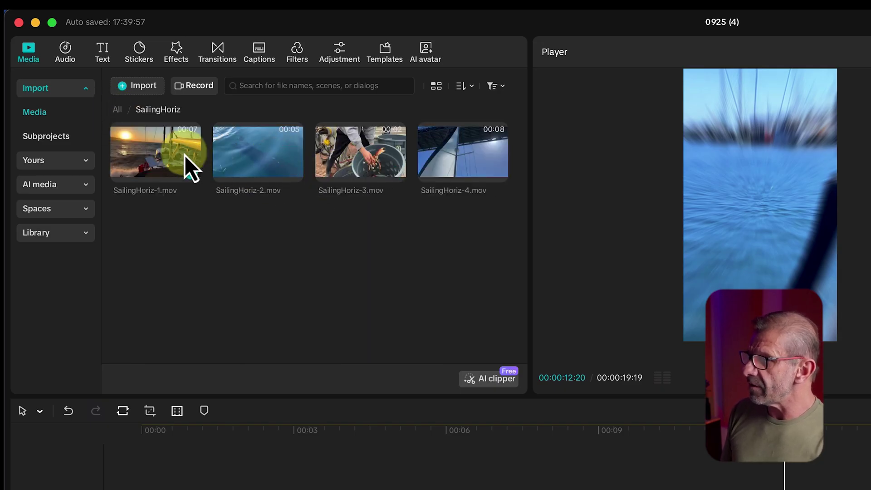
left_click_drag(182, 160, 501, 313)
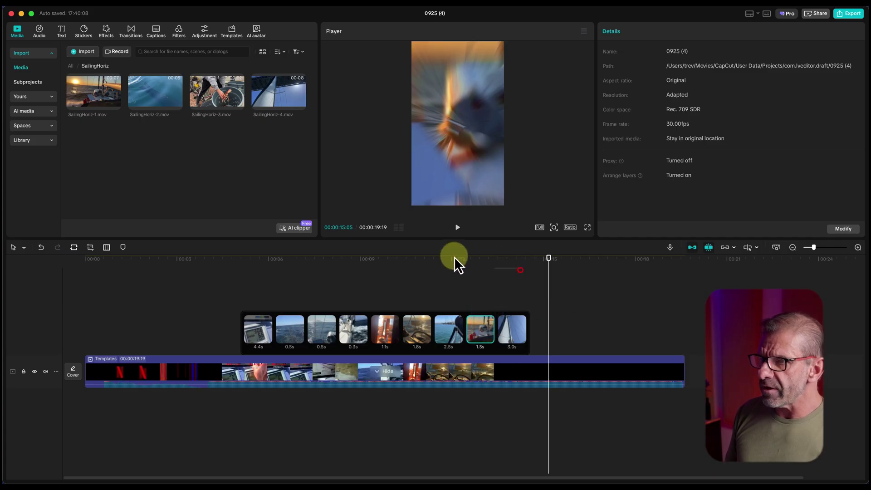
left_click_drag(386, 258, 233, 280)
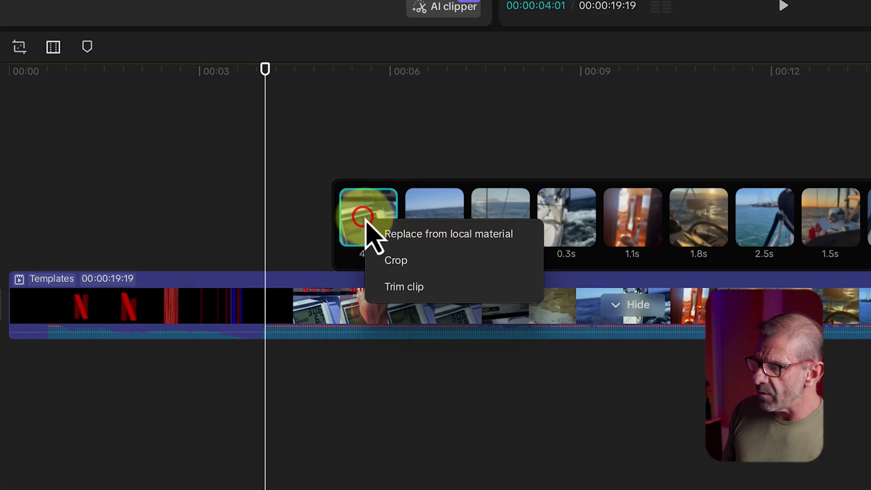
left_click(408, 287)
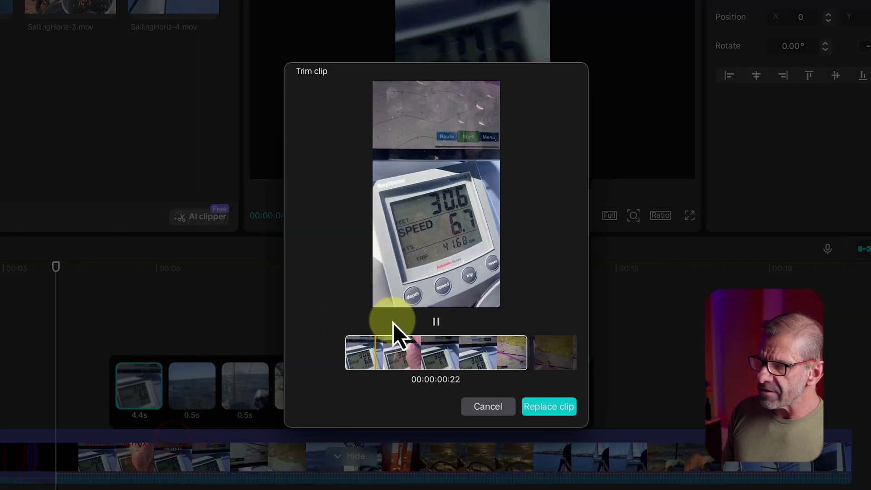
- Trim the first 4.4s slot to the chart-plotter map section
left_click(438, 321)
left_click_drag(431, 361, 534, 356)
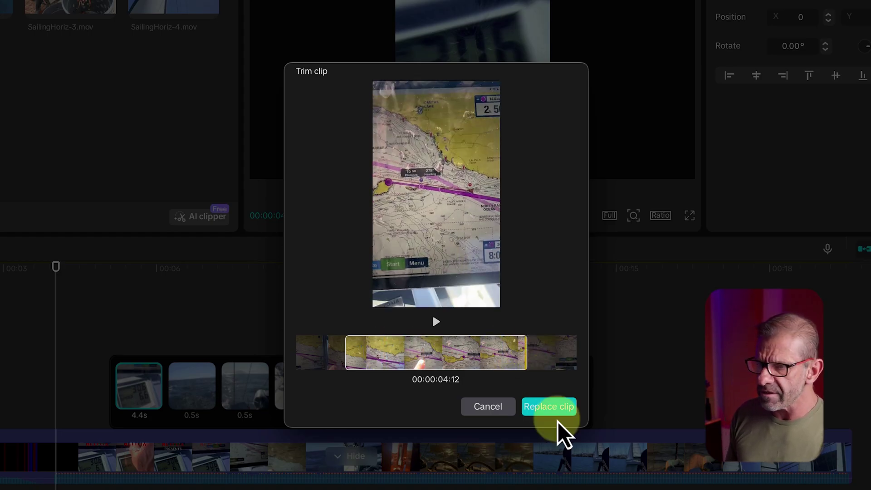
left_click(553, 407)
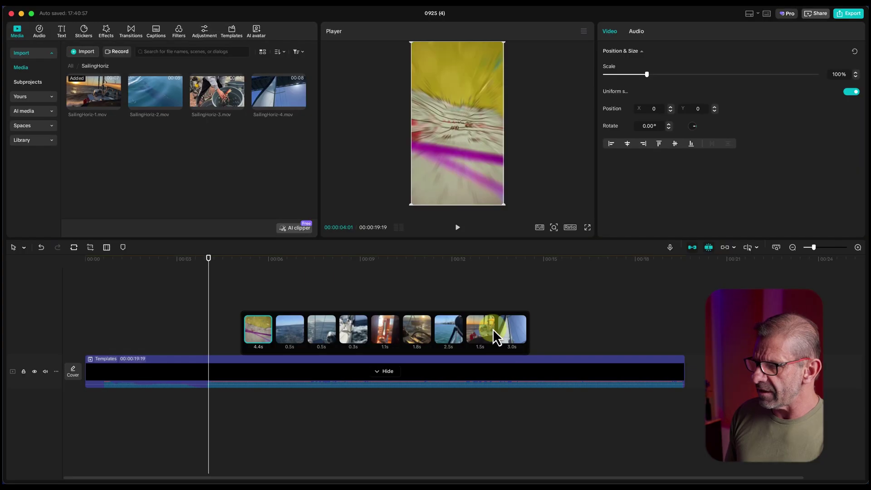
- Re-trim the second slot's clip to a new section
left_click_drag(278, 258, 281, 259)
right_click(291, 333)
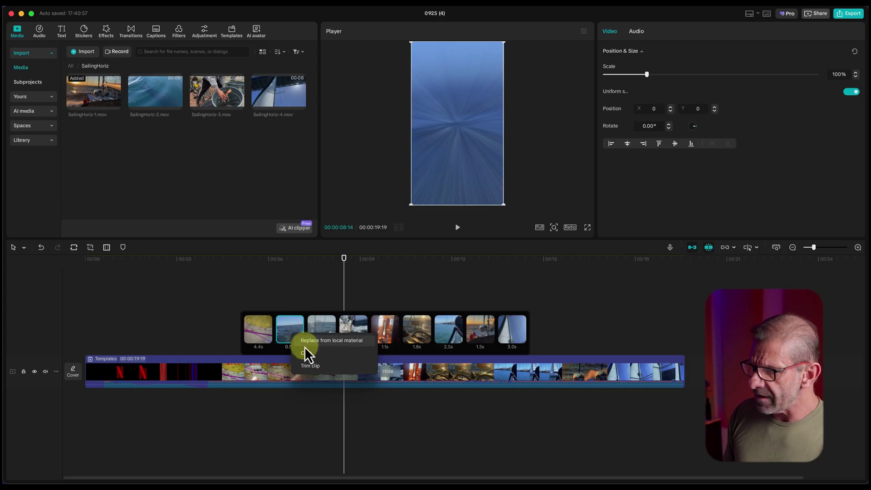
left_click(310, 366)
left_click(503, 340)
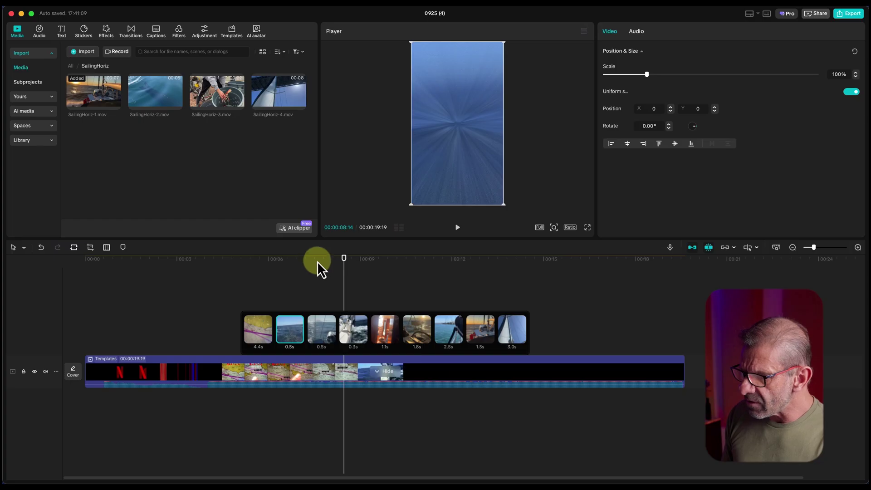
- Re-trim the 1.8s slot's clip to a new start point
left_click(319, 261)
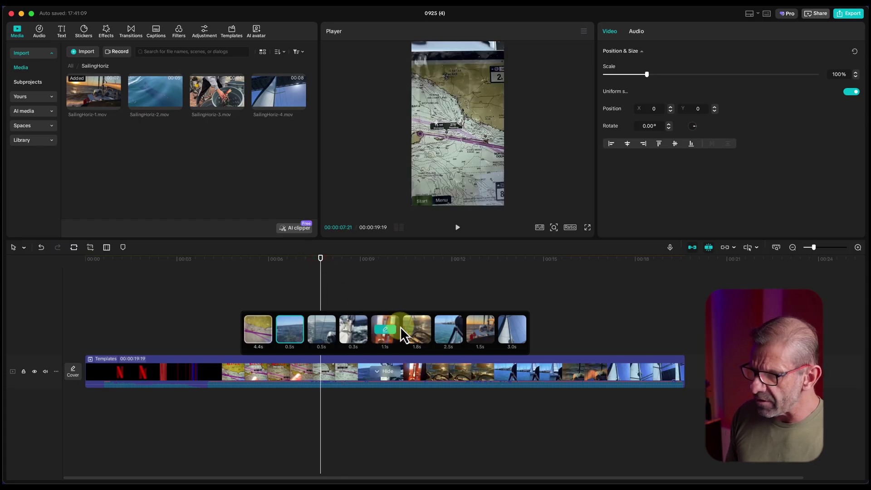
right_click(418, 333)
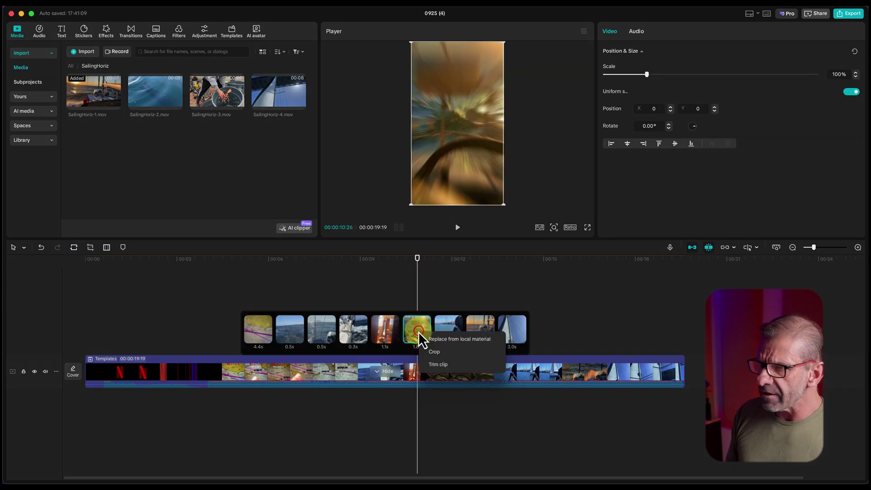
left_click(454, 362)
left_click(452, 301)
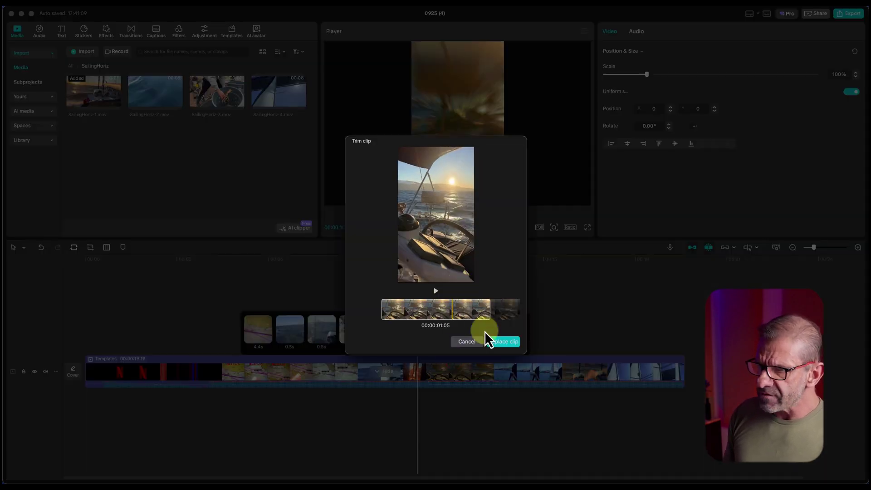
left_click(496, 341)
left_click_drag(428, 262, 485, 268)
left_click_drag(78, 98, 477, 334)
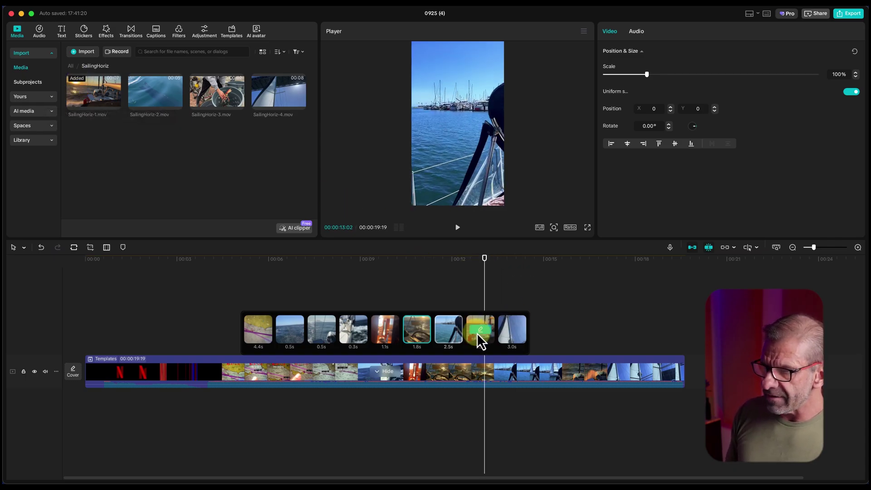
left_click(477, 333)
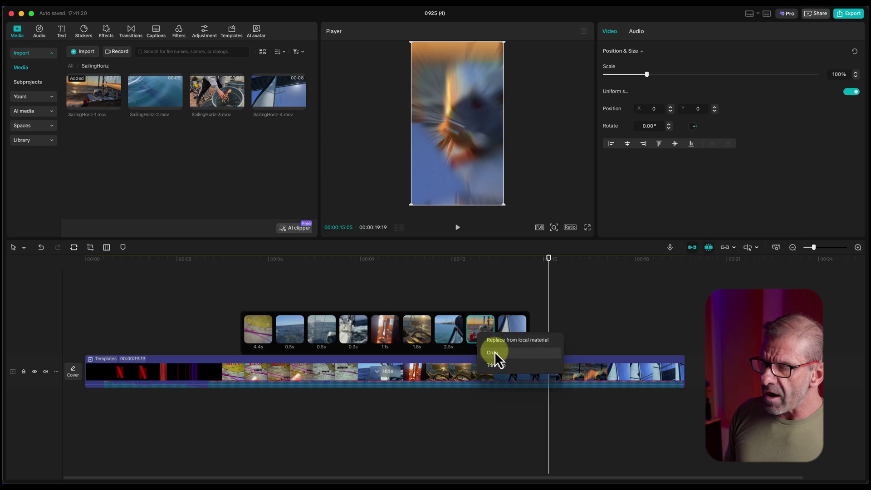
- Shift the 1.5s sunset clip's vertical crop right over the dinghy and mast, and confirm
left_click(494, 353)
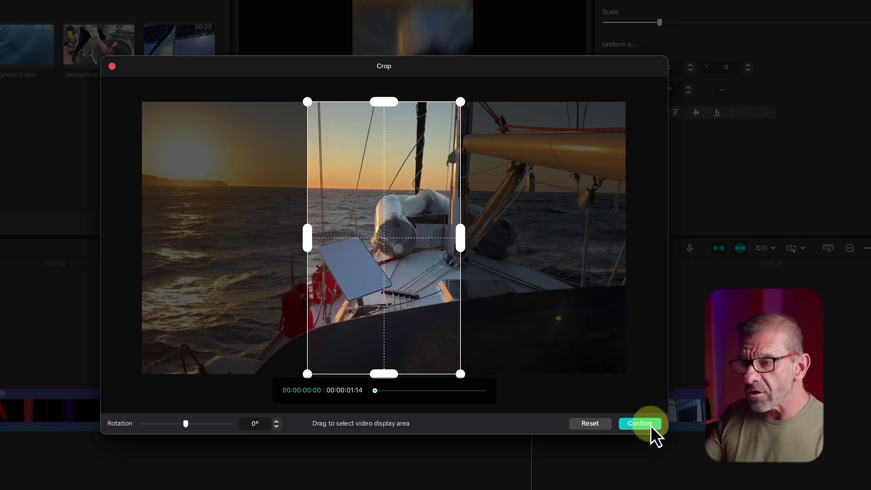
left_click_drag(403, 249, 453, 233)
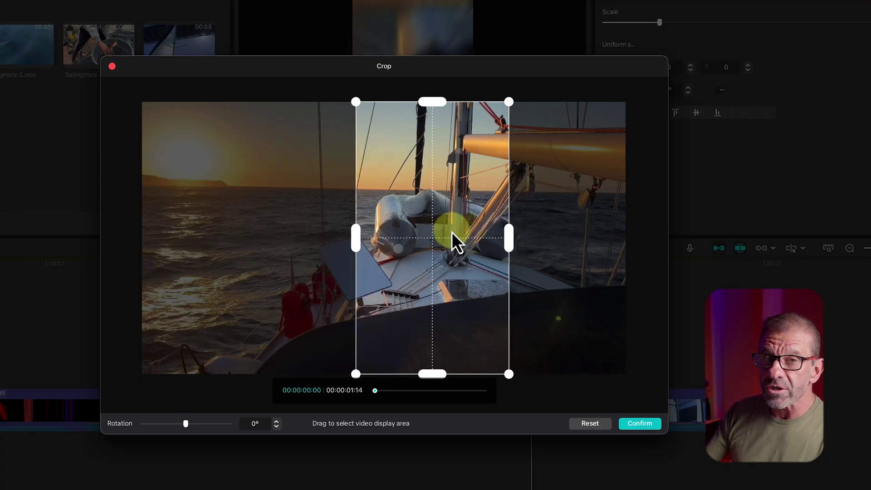
left_click(631, 419)
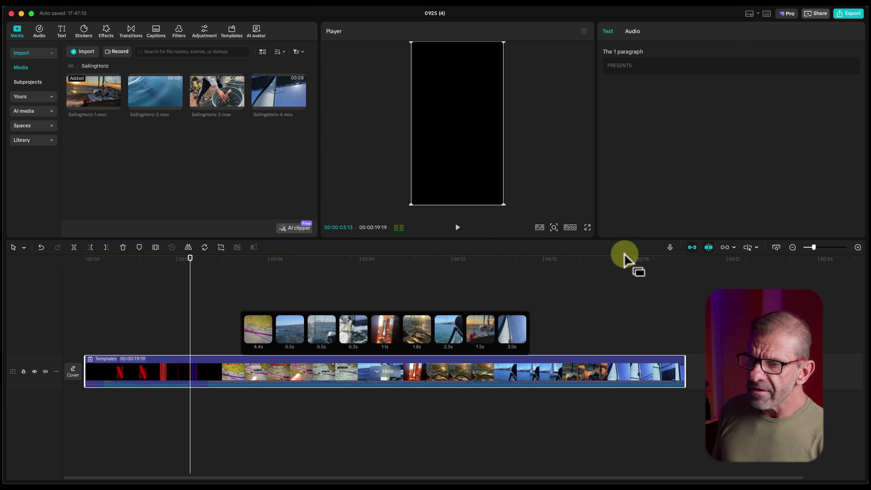
- Raise the first 4.4s slot's clip volume from -∞dB to 0.0dB
left_click_drag(624, 253, 563, 280)
mouse_move(511, 268)
left_mouse_down()
mouse_move(223, 254)
mouse_move(402, 255)
mouse_move(278, 255)
mouse_move(438, 268)
mouse_move(264, 278)
mouse_move(438, 286)
mouse_move(459, 278)
mouse_move(305, 284)
mouse_move(243, 276)
mouse_move(256, 282)
left_mouse_up()
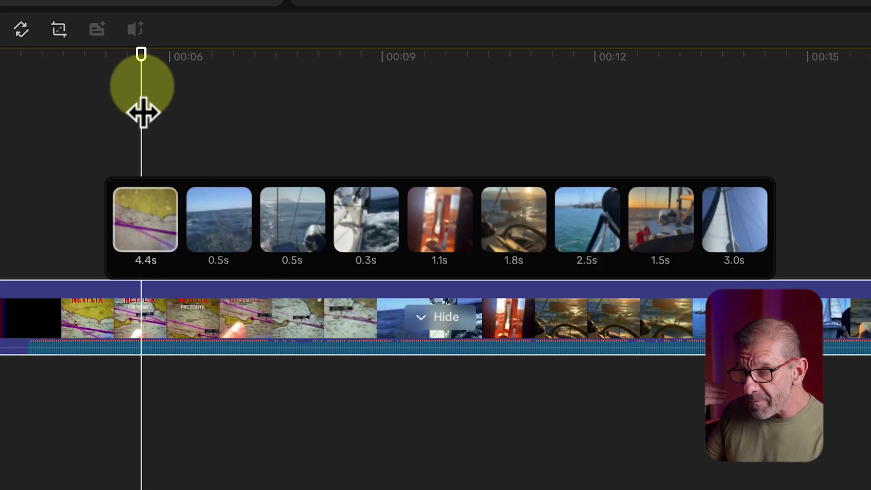
left_click(262, 321)
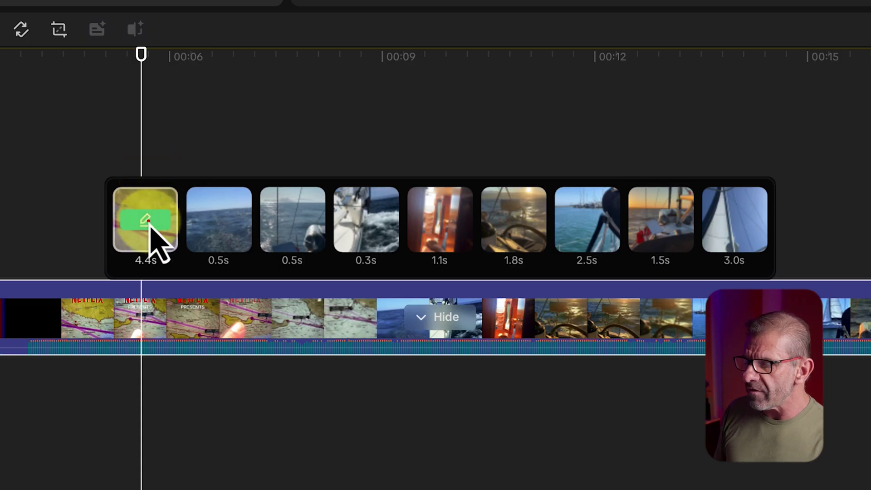
left_click(149, 226)
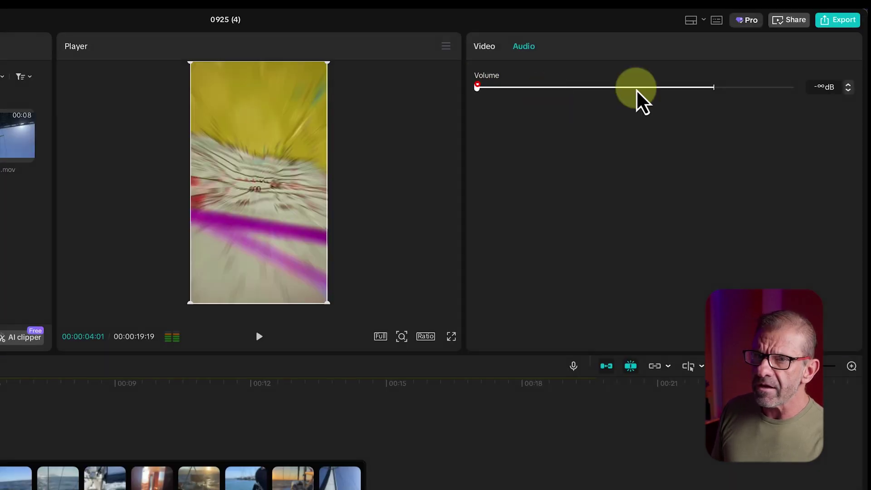
left_click_drag(584, 90, 710, 87)
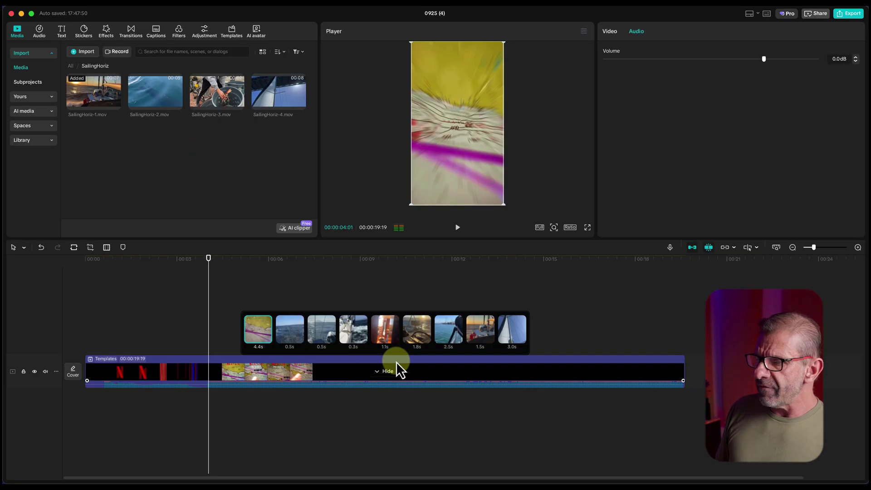
- Check the whole template's video and music volume levels in its Audio tab
left_click(398, 363)
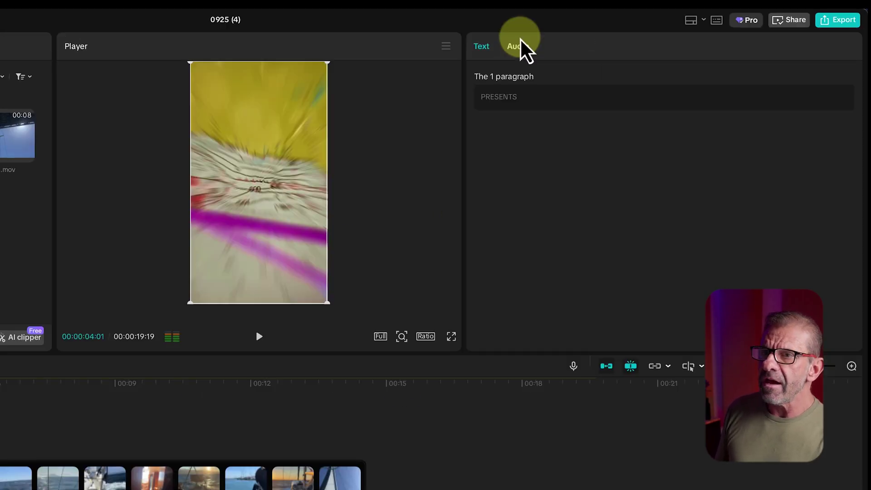
left_click(633, 32)
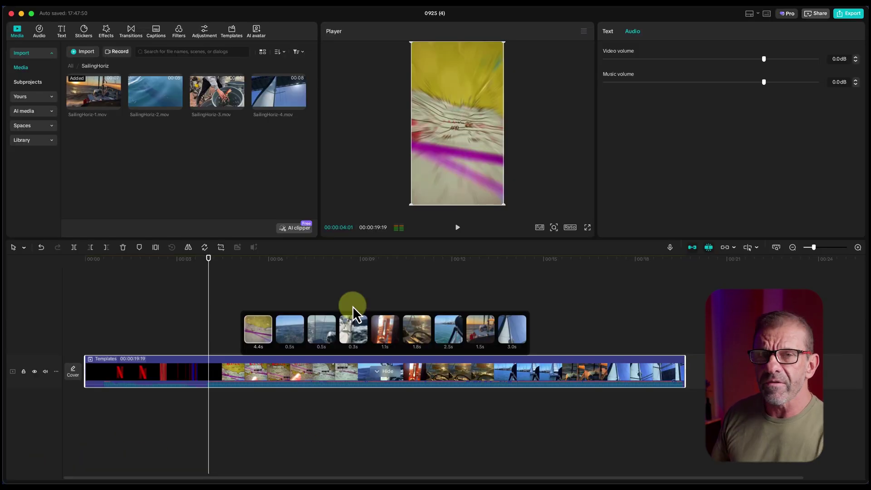
left_click(361, 301)
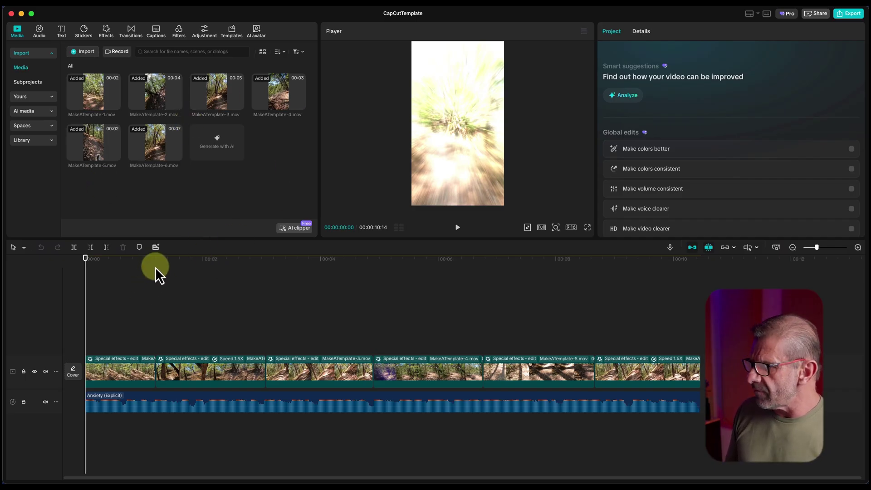
- Play the CapCutTemplate project from the start, then scrub to the red HOT effect frame
left_click_drag(155, 267, 113, 267)
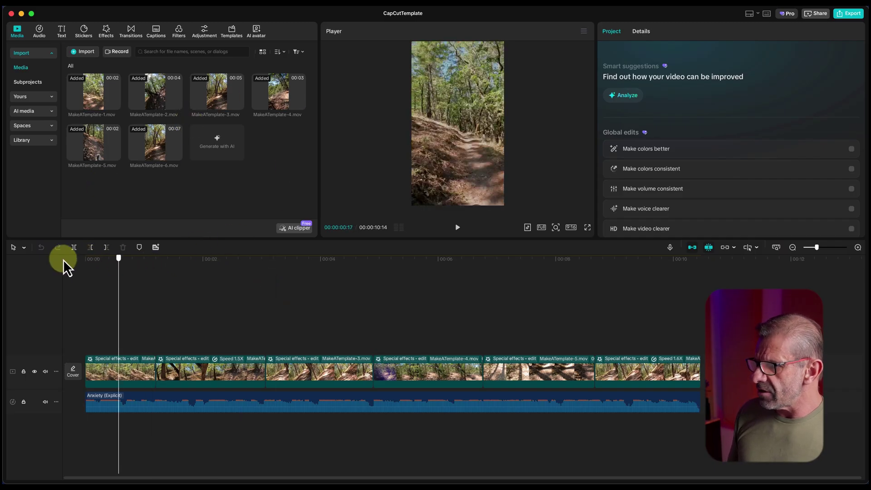
key("space")
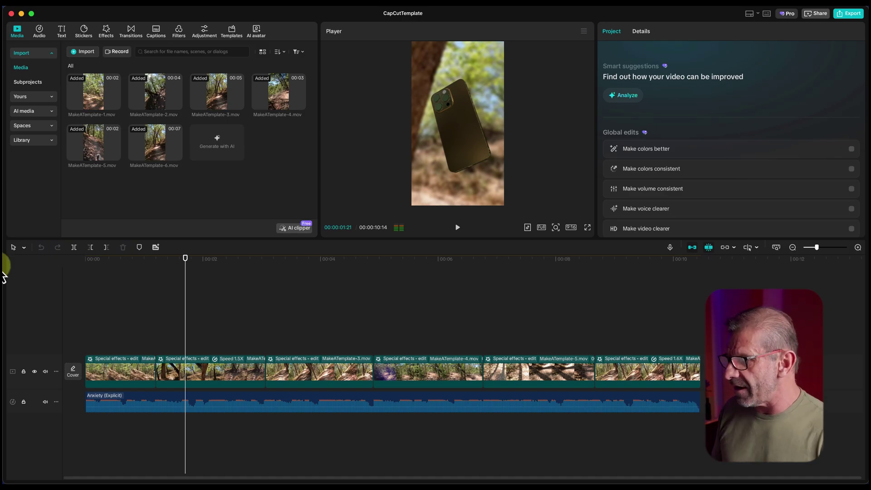
left_click_drag(191, 272, 66, 257)
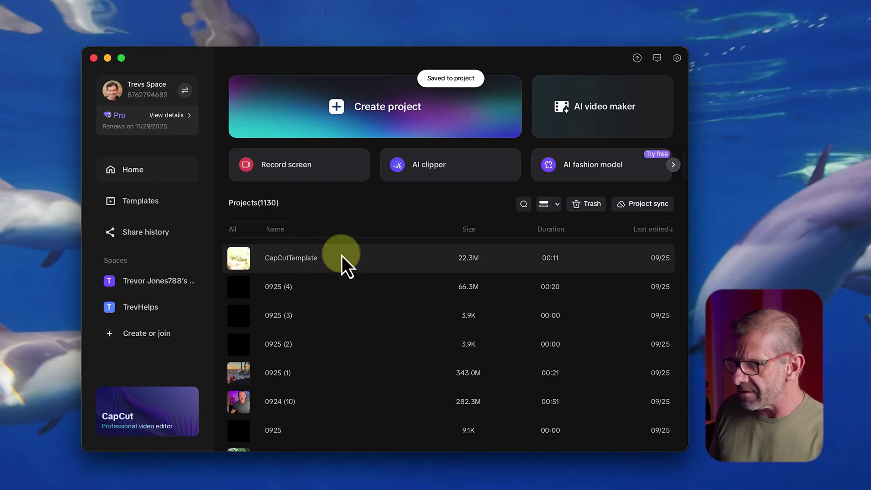
- Upload the CapCutTemplate project into the personal space's Templates folder
right_click(246, 262)
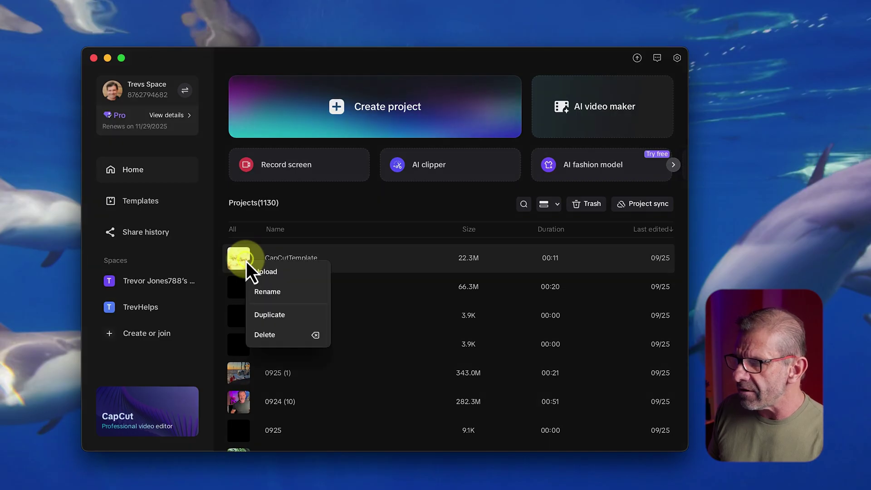
left_click(269, 274)
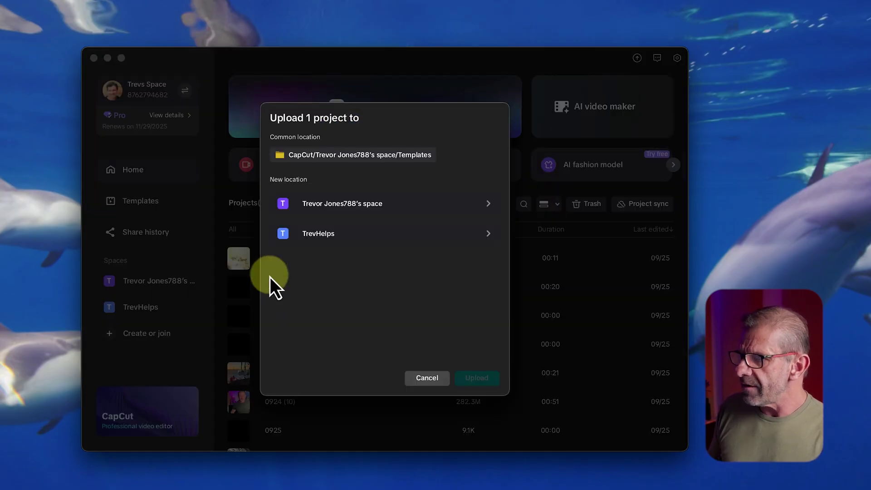
left_click(315, 210)
left_click(328, 209)
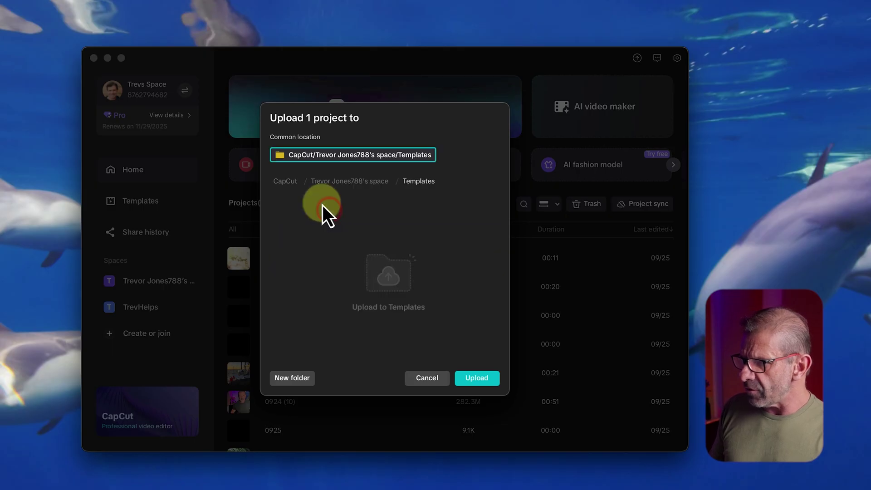
left_click(475, 380)
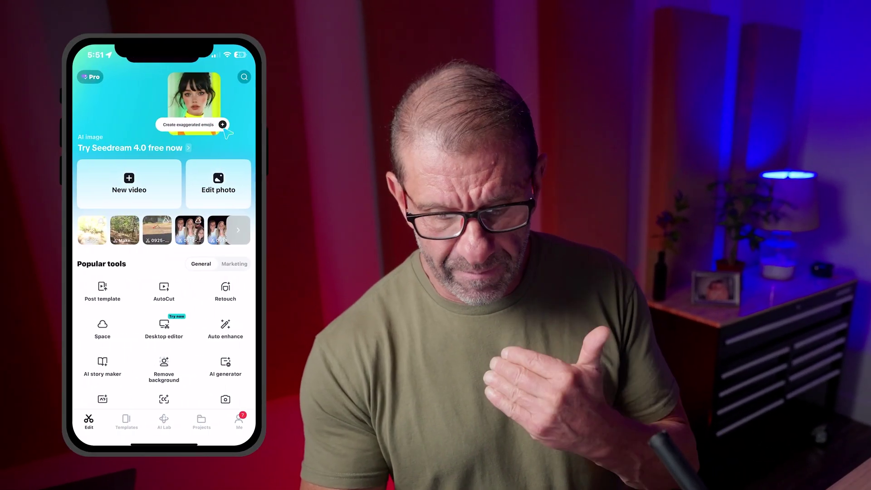
- On the phone, download CapCutTemplate from the personal space's Templates folder in Space
left_click(102, 328)
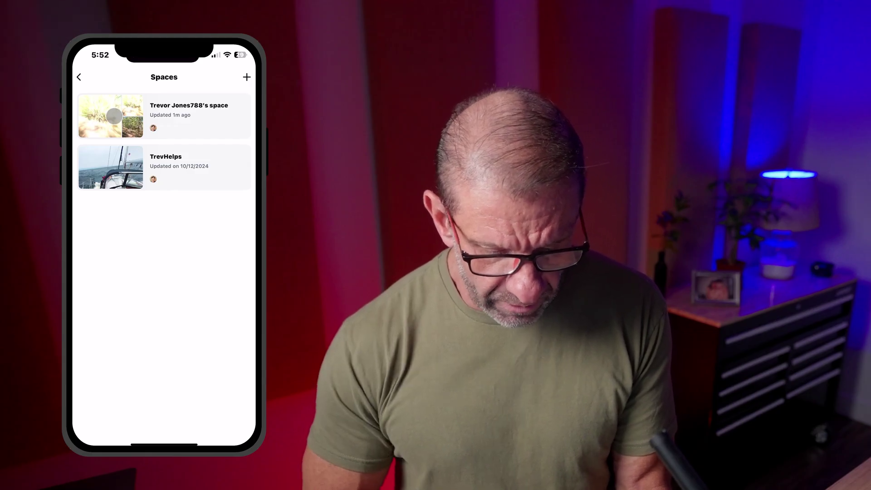
left_click(114, 116)
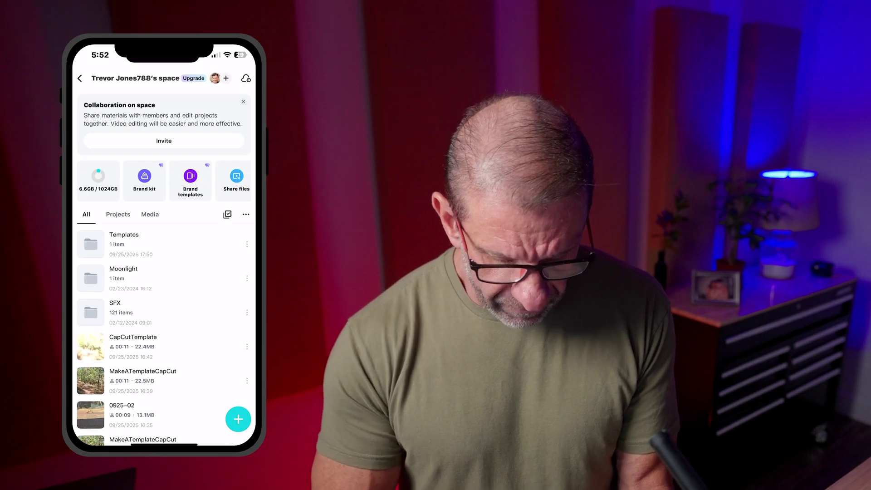
left_click(91, 242)
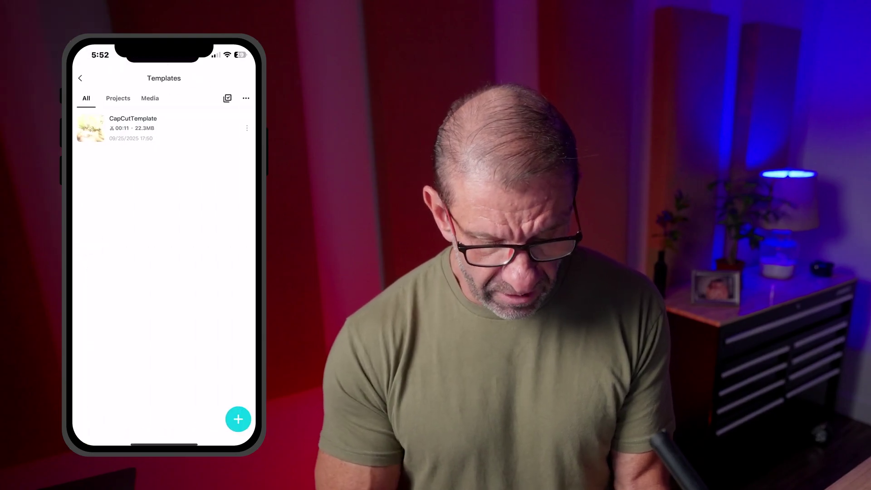
left_click(86, 125)
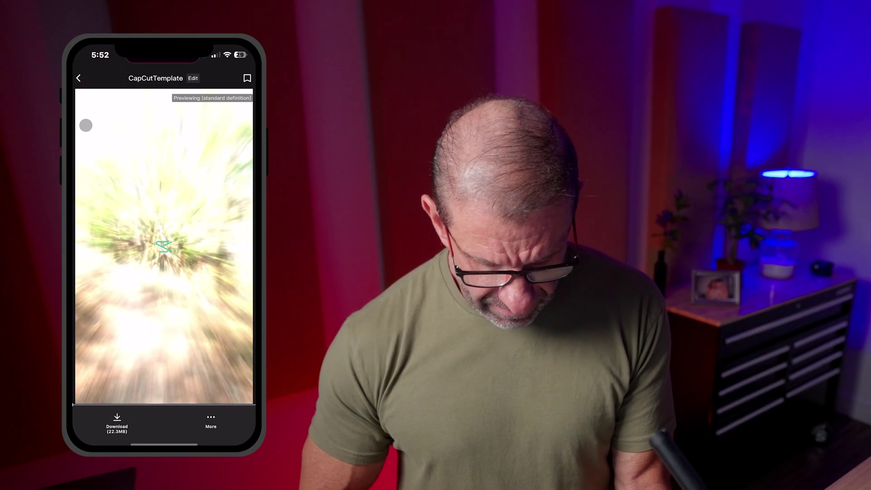
left_click(117, 423)
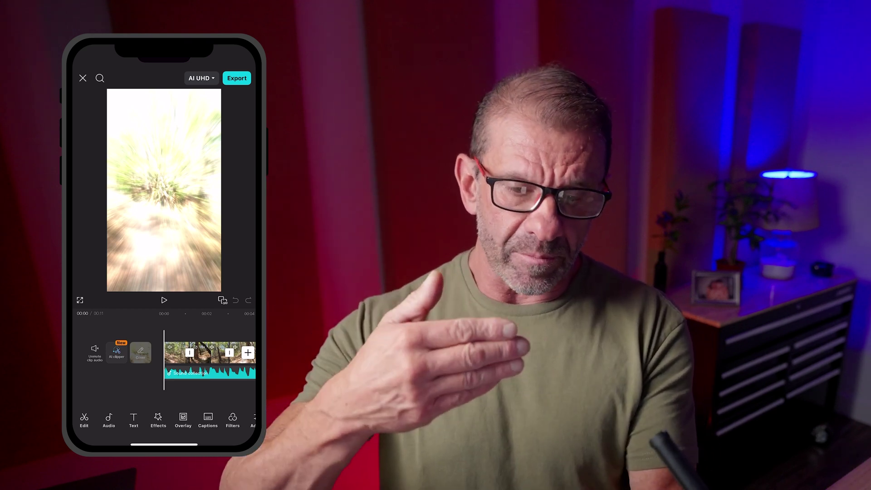
- Swipe back and forth along the timeline to review the downloaded project
scroll(163, 359, "right", 10)
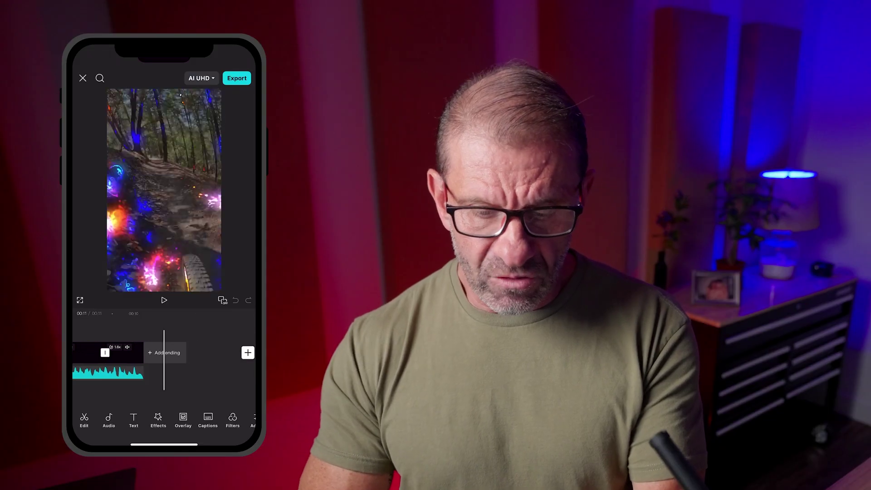
scroll(164, 359, "left", 10)
scroll(163, 359, "right", 5)
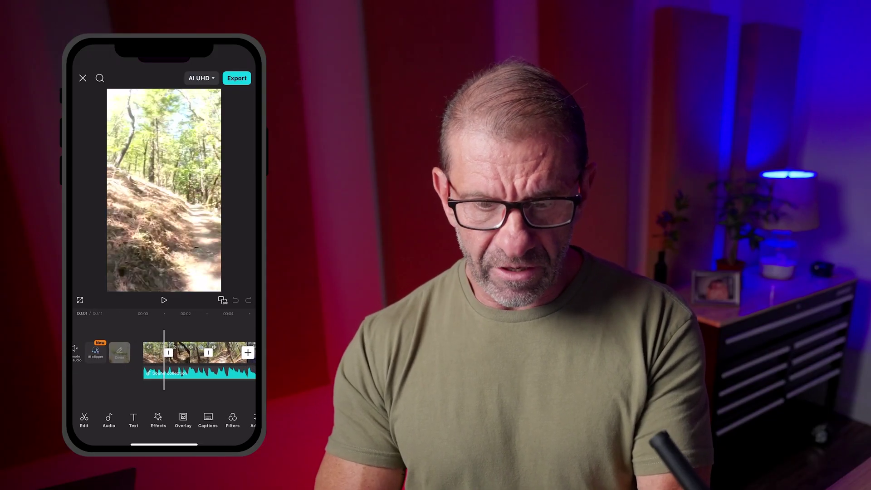
scroll(164, 358, "right", 8)
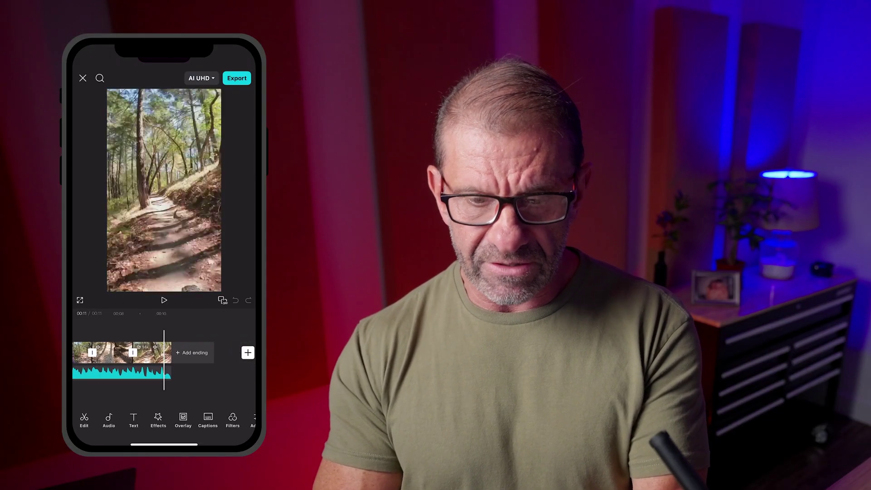
scroll(164, 358, "left", 10)
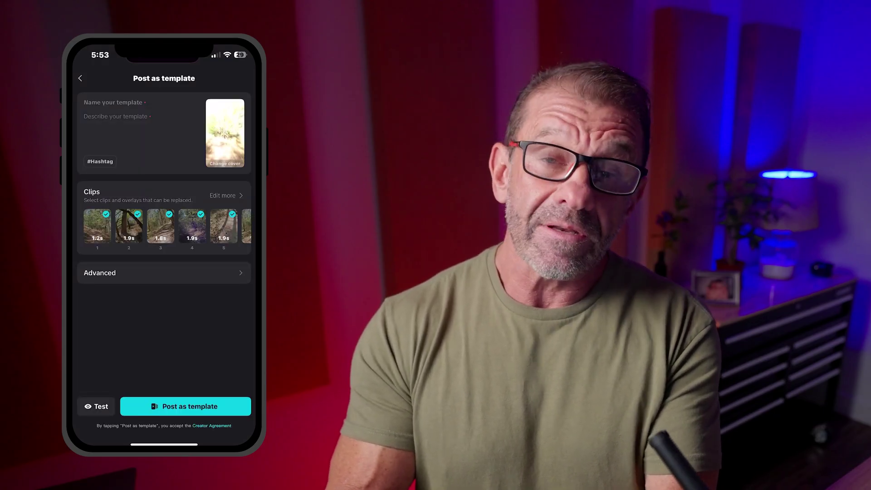
- Test the template, then post it titled with the owner's name plus 'Anxiety', described 'Don't fall.'
left_click(99, 406)
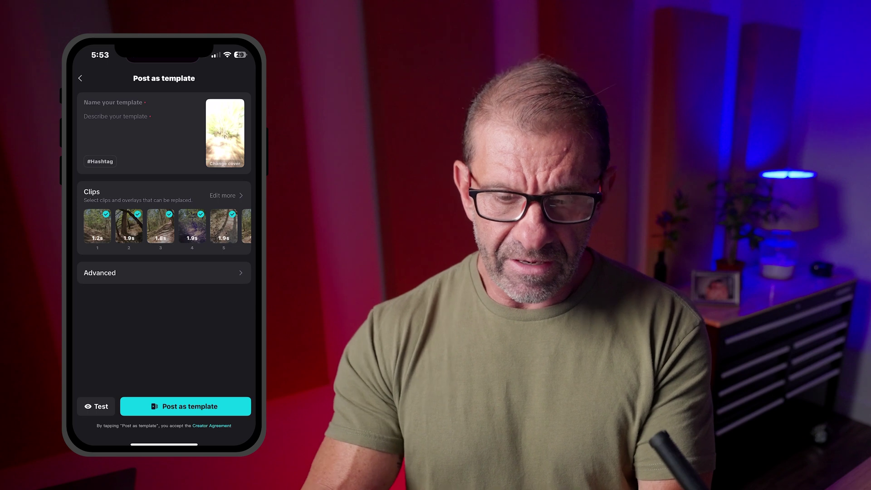
left_click(114, 102)
type("Trevor's ")
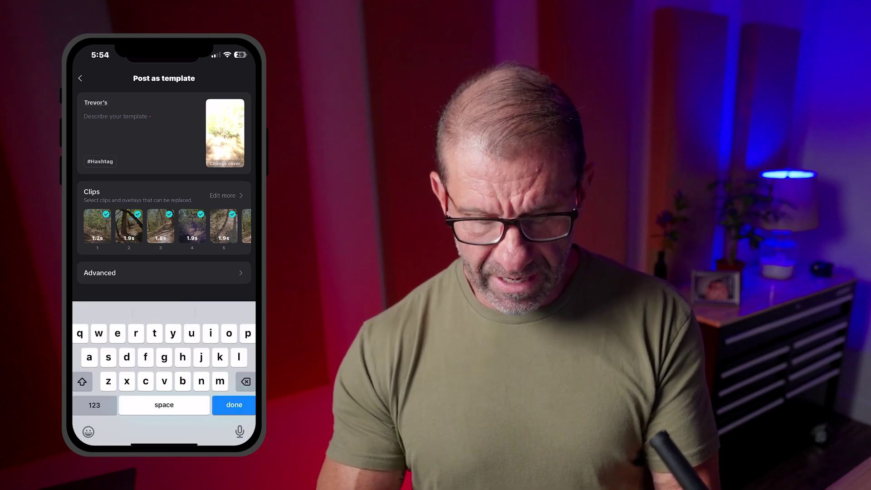
type("Anxiety")
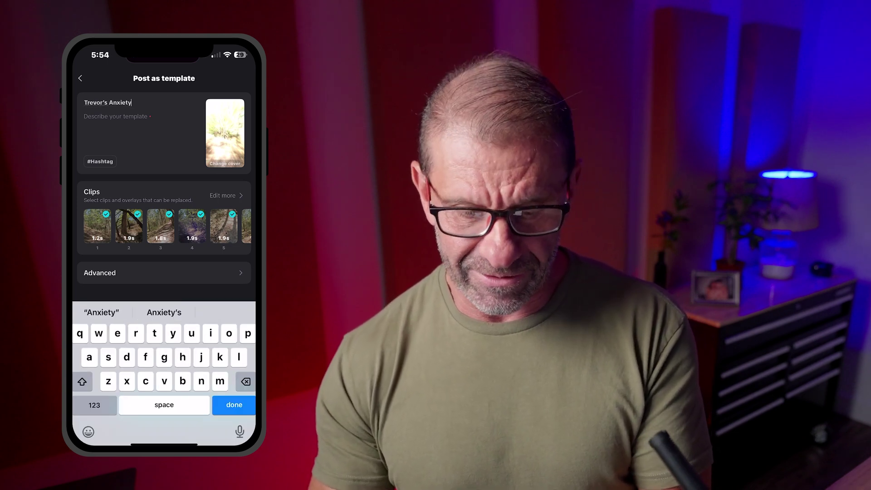
left_click(115, 116)
type("Don't fall.")
left_click(100, 273)
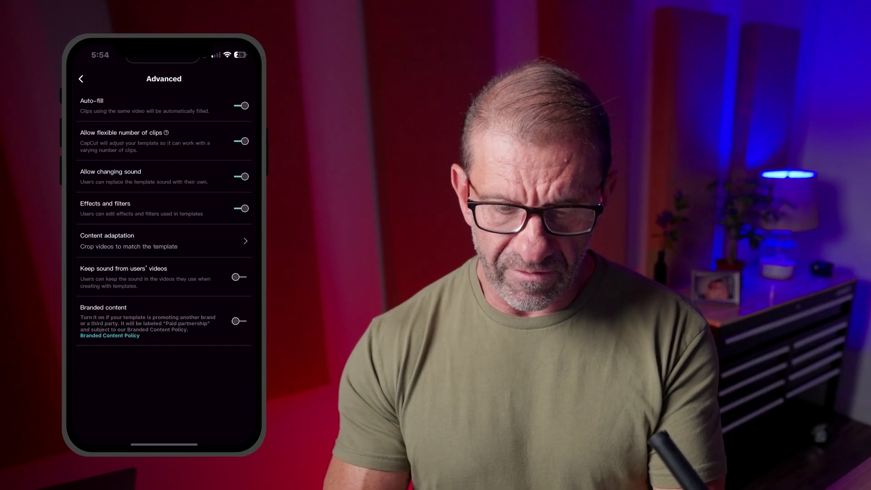
left_click(81, 78)
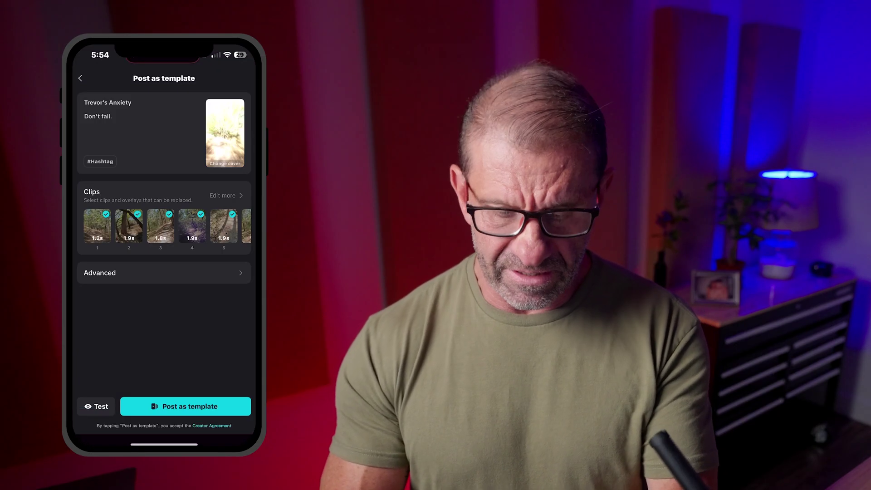
left_click(189, 406)
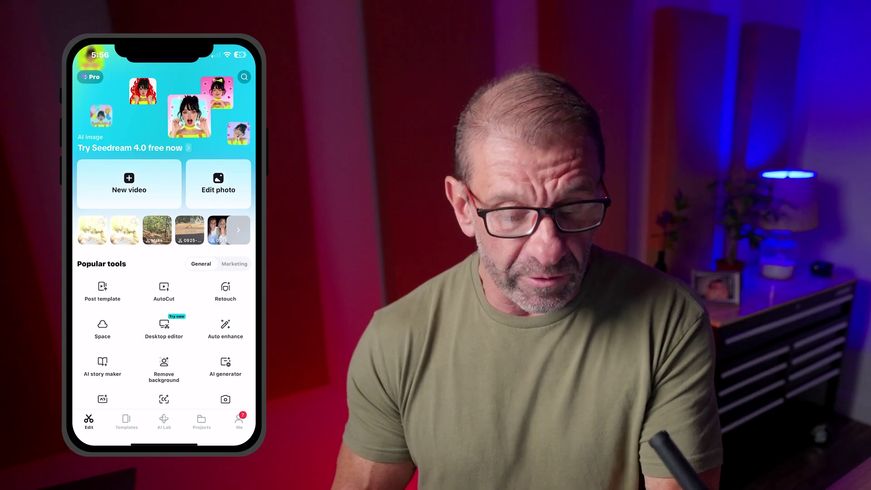
- Open the Me profile page and scroll its Templates list to the newly posted template
left_click(239, 421)
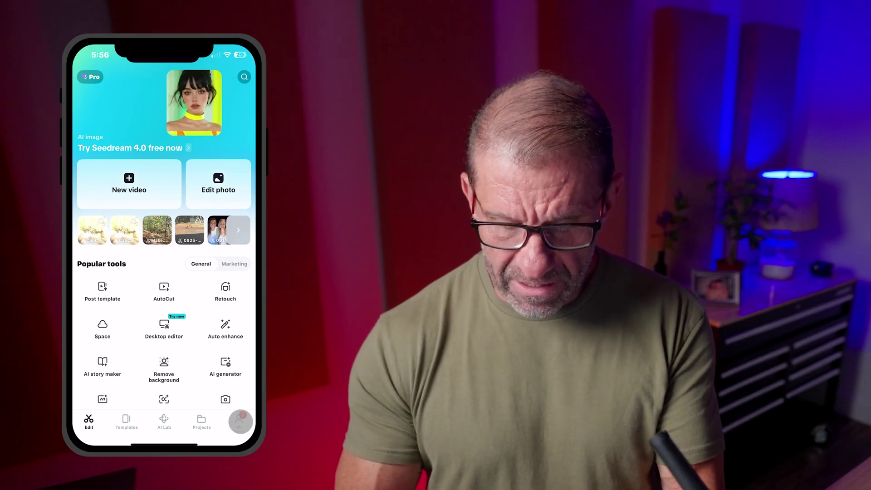
left_click(135, 105)
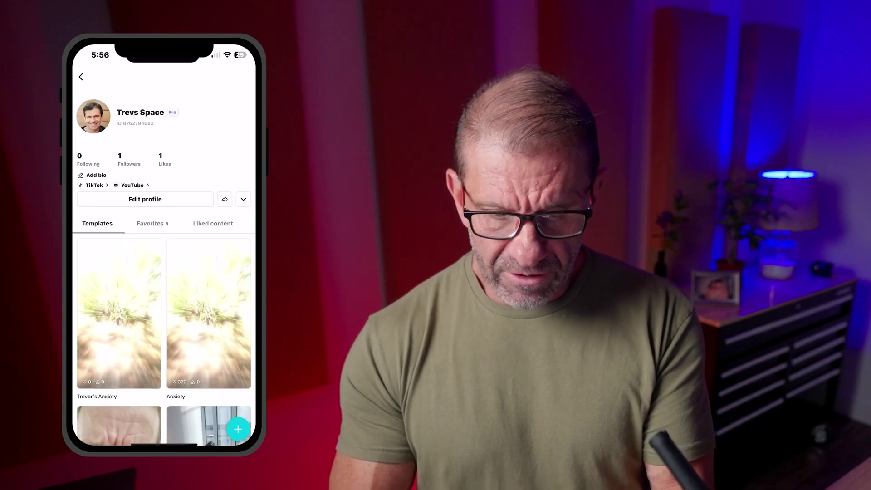
scroll(164, 272, "down", 3)
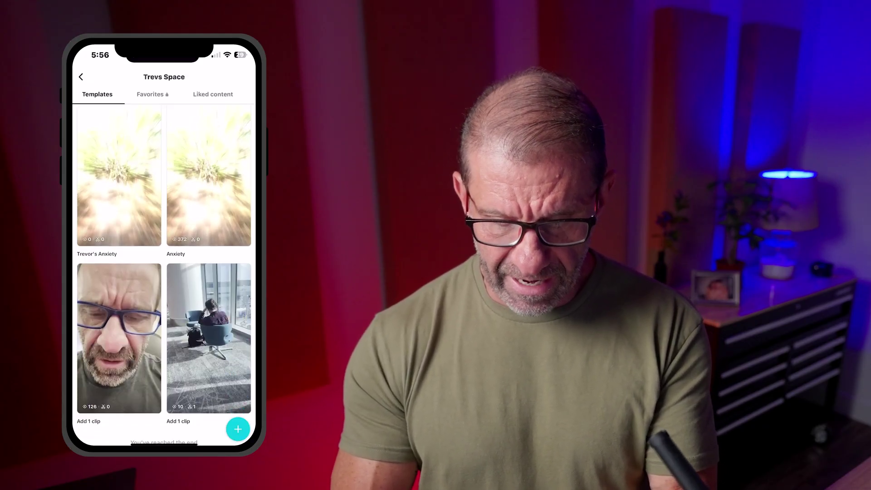